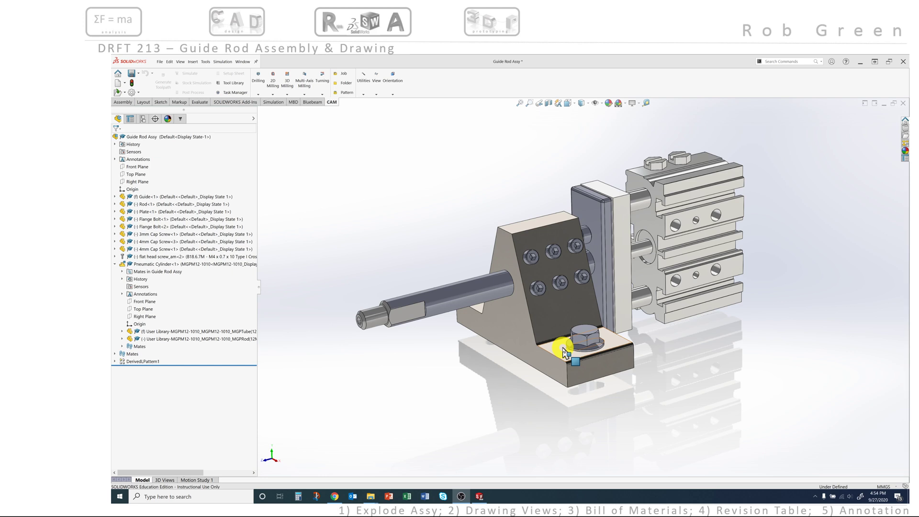
Orient the guide rod assembly to the isometric view
left_click(574, 103)
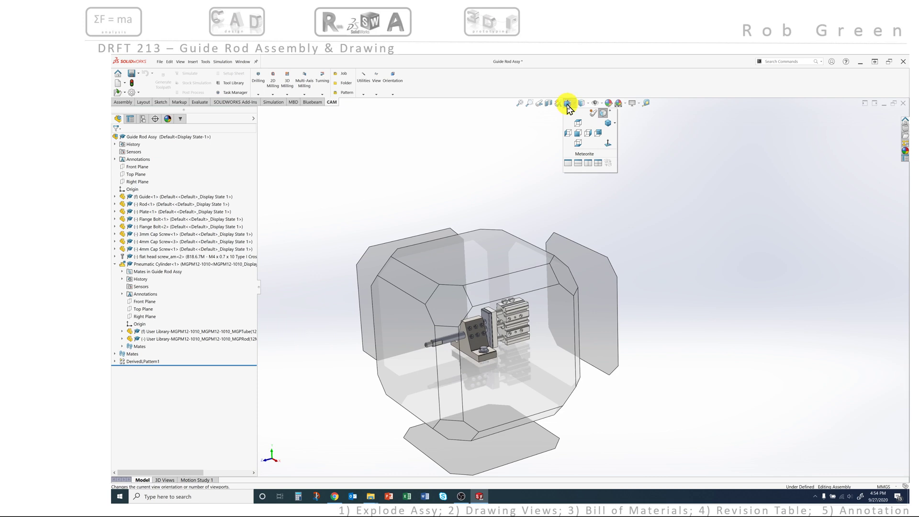
left_click(614, 124)
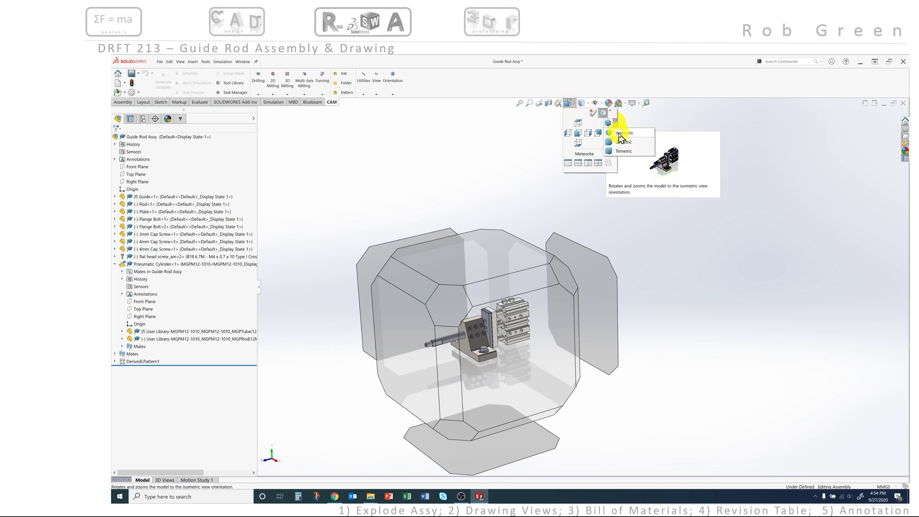
left_click(620, 134)
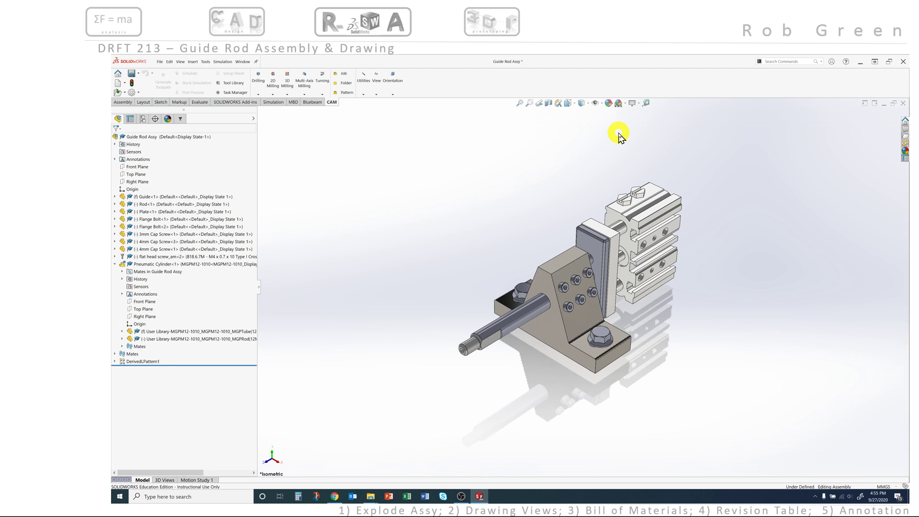
middle_click_drag(601, 263, 589, 207)
key("space")
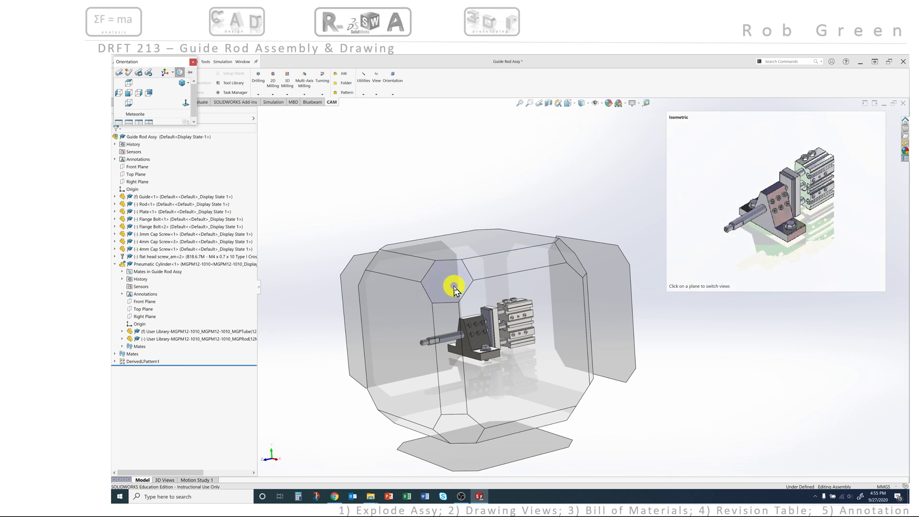
left_click(454, 287)
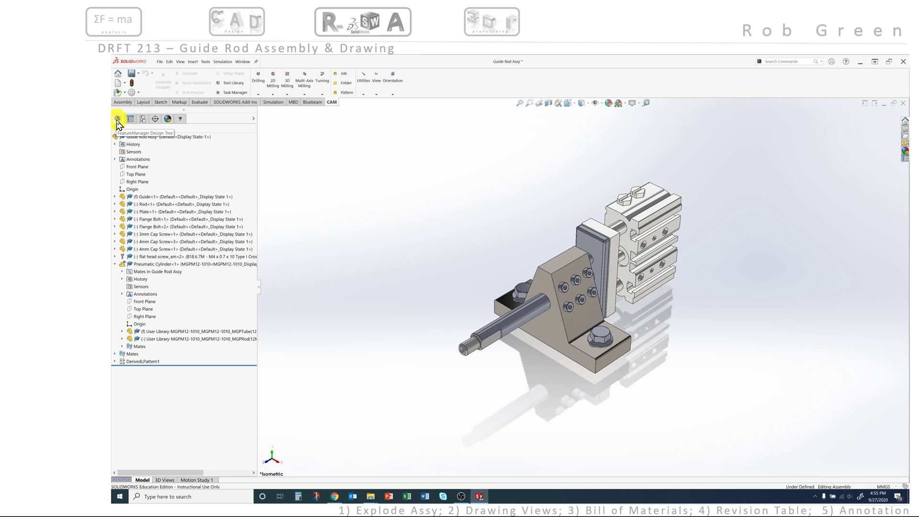
Display the existing exploded view of the Default configuration, then collapse the assembly again
left_click(143, 120)
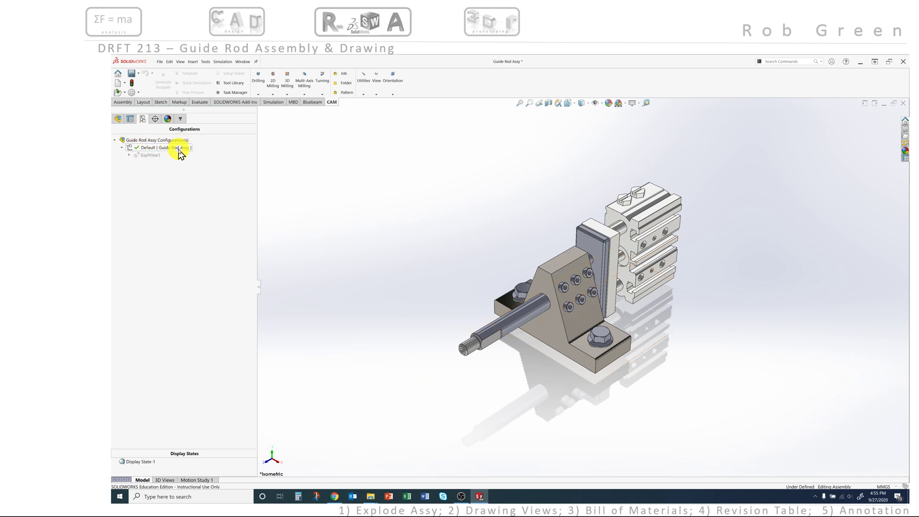
left_click(122, 149)
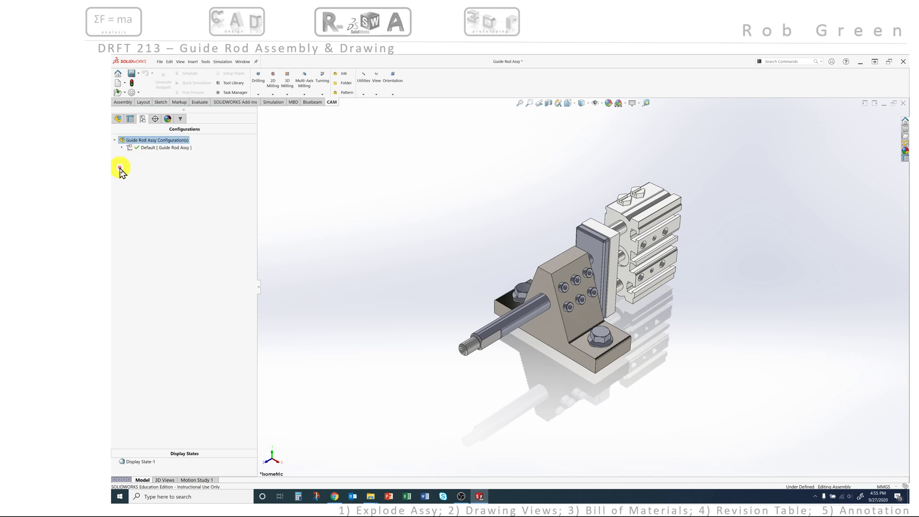
left_click(114, 140)
left_click(116, 141)
left_click(122, 148)
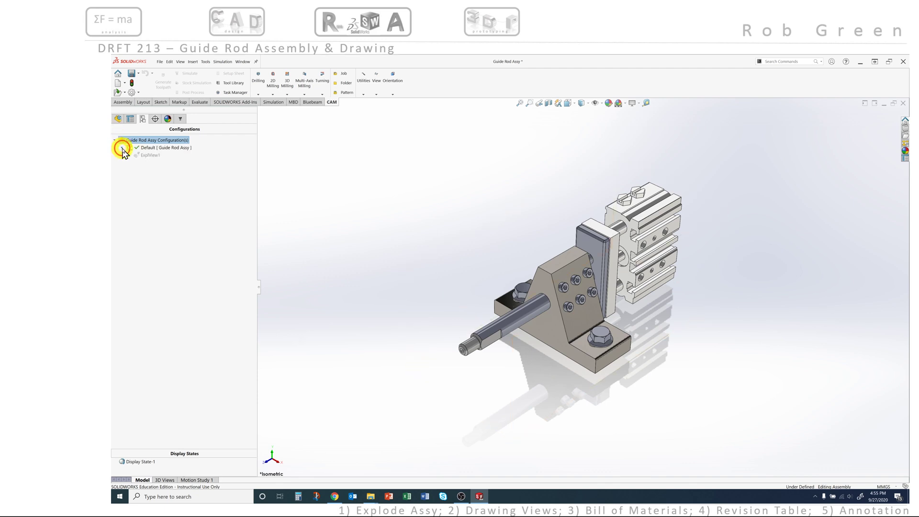
right_click(158, 156)
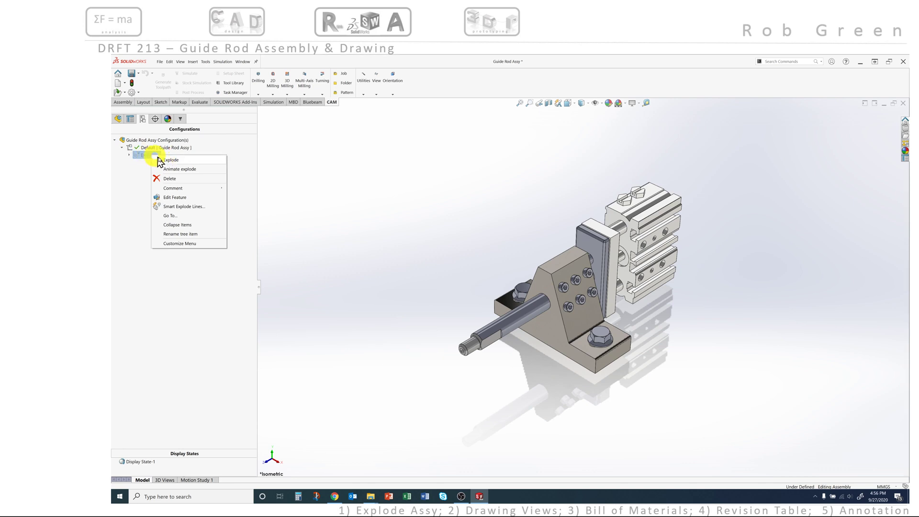
left_click(168, 160)
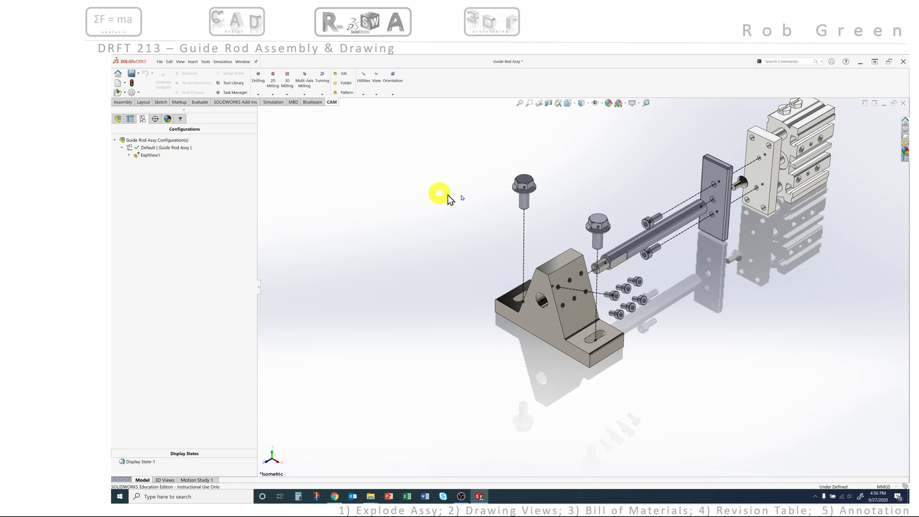
middle_click_drag(666, 199, 572, 240, "ctrl")
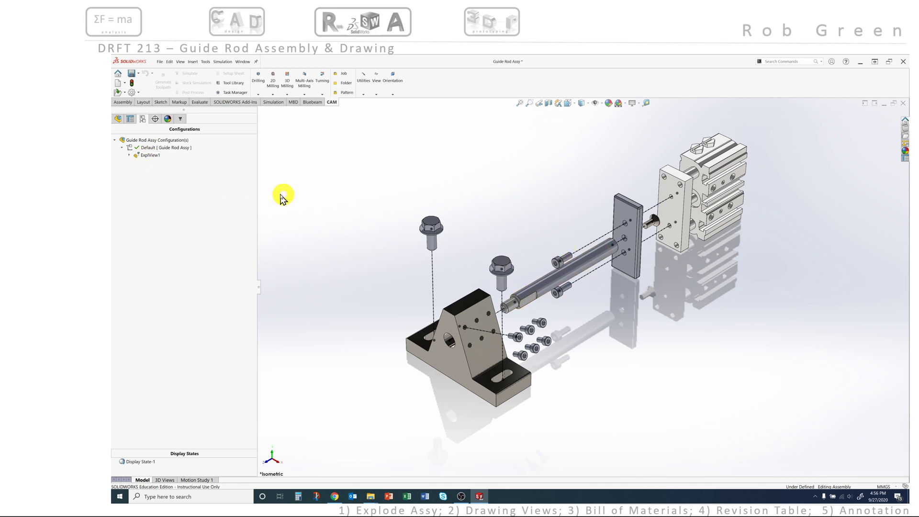
right_click(150, 155)
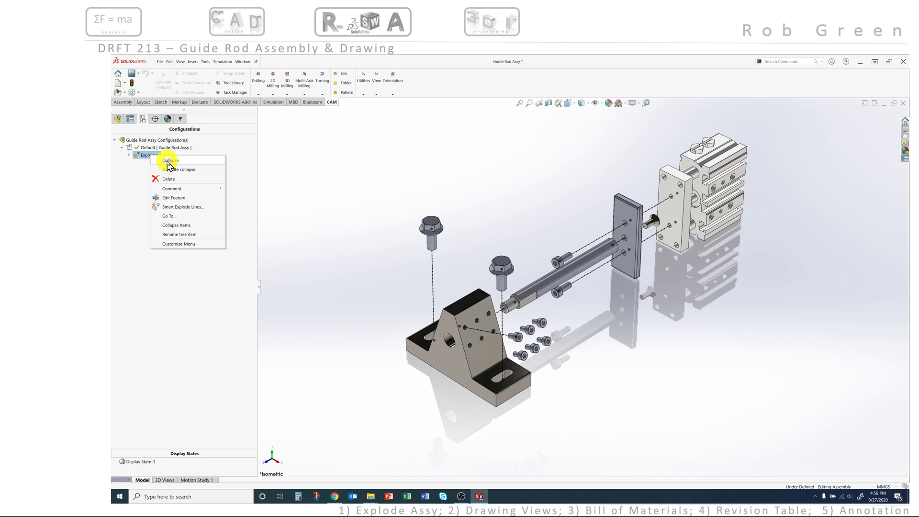
left_click(169, 161)
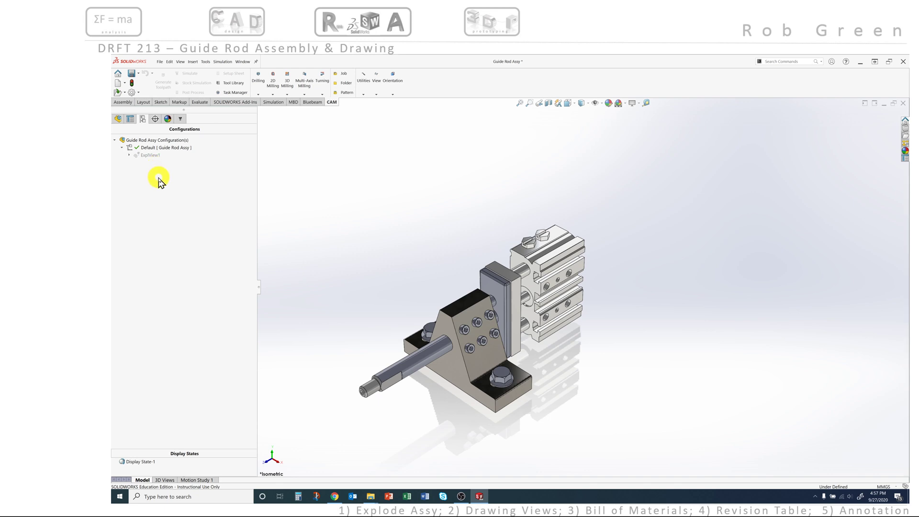
right_click(159, 147)
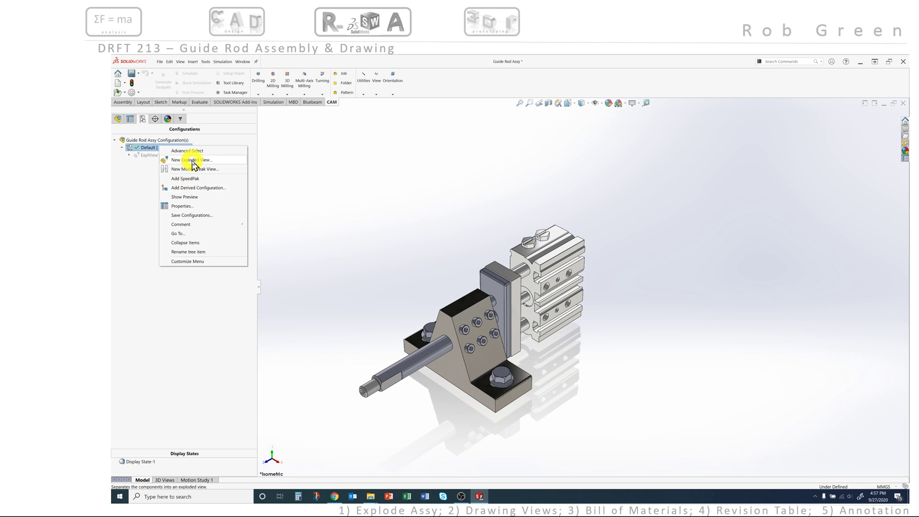
left_click(273, 172)
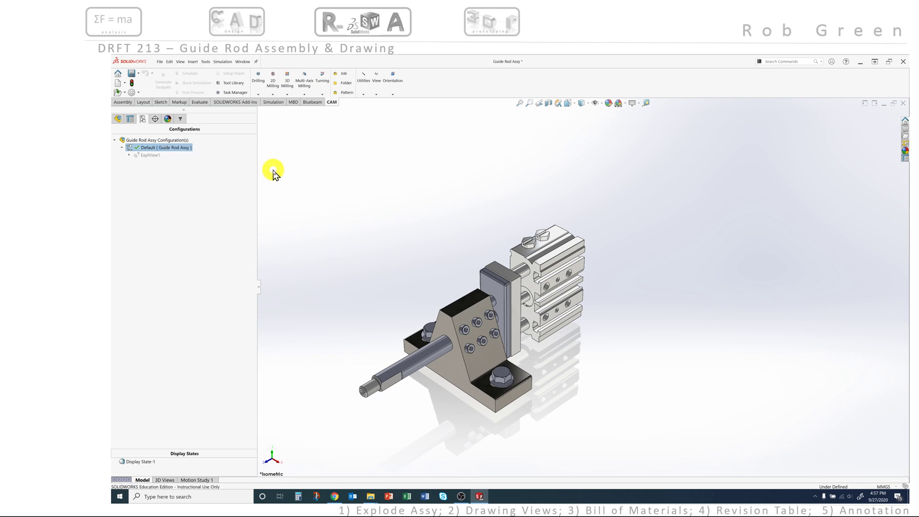
left_click(123, 104)
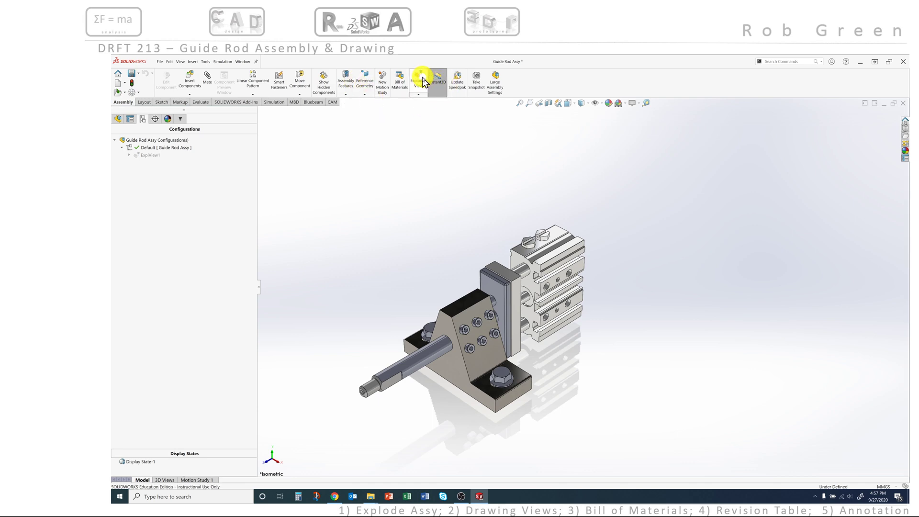
left_click(419, 95)
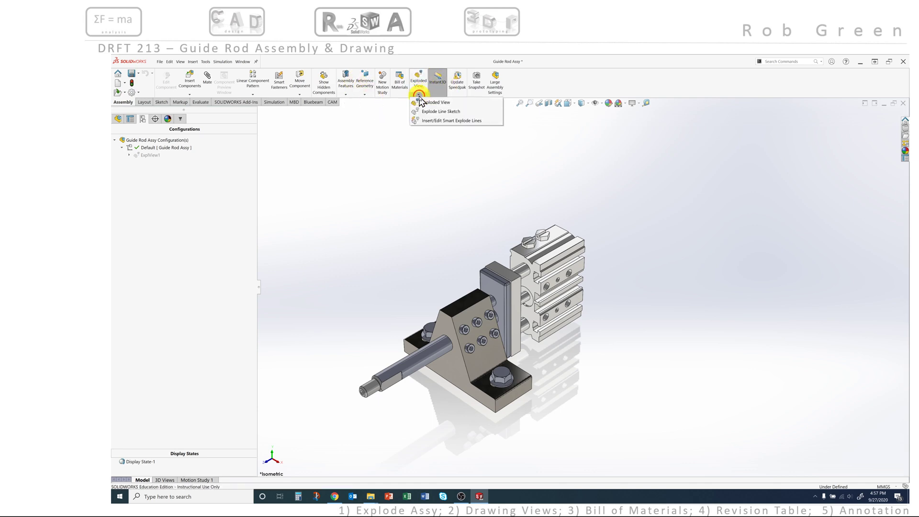
left_click(429, 103)
left_click(418, 83)
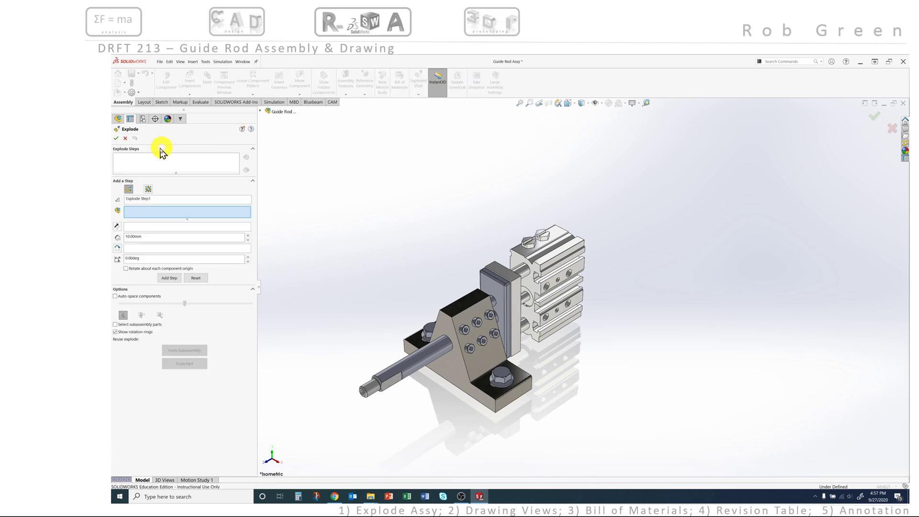
left_click(116, 138)
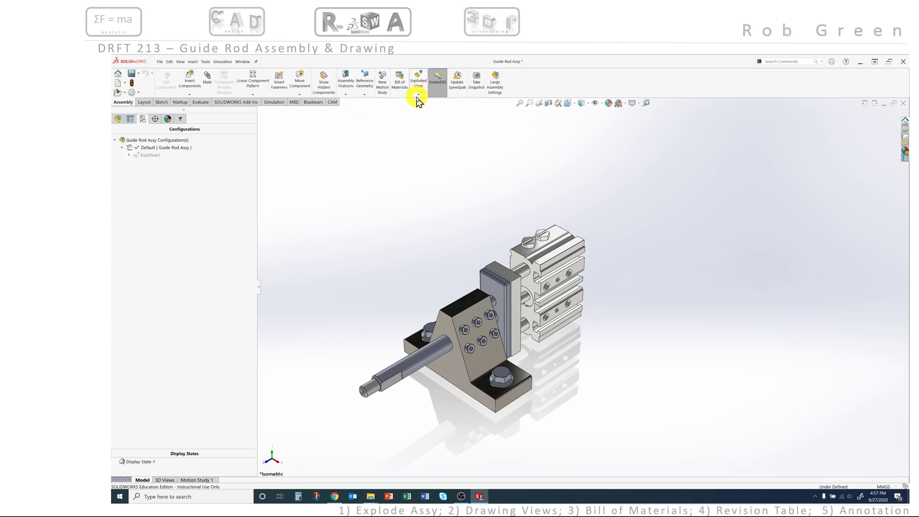
Start a new exploded view of the assembly and enable selection of individual subassembly parts
left_click(419, 95)
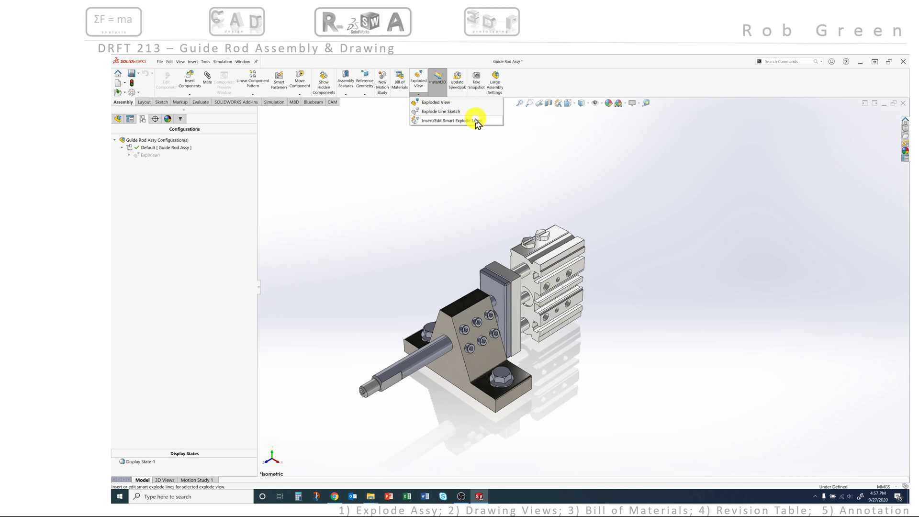
left_click(440, 103)
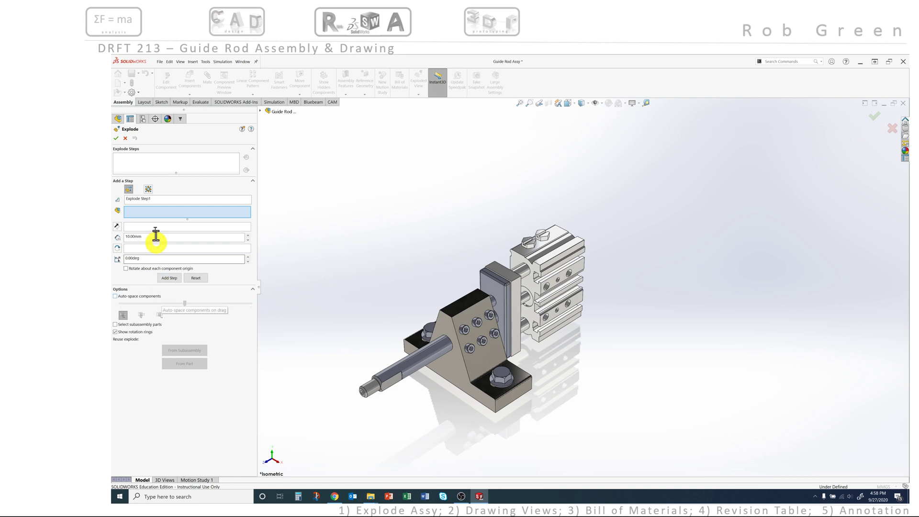
left_click(143, 120)
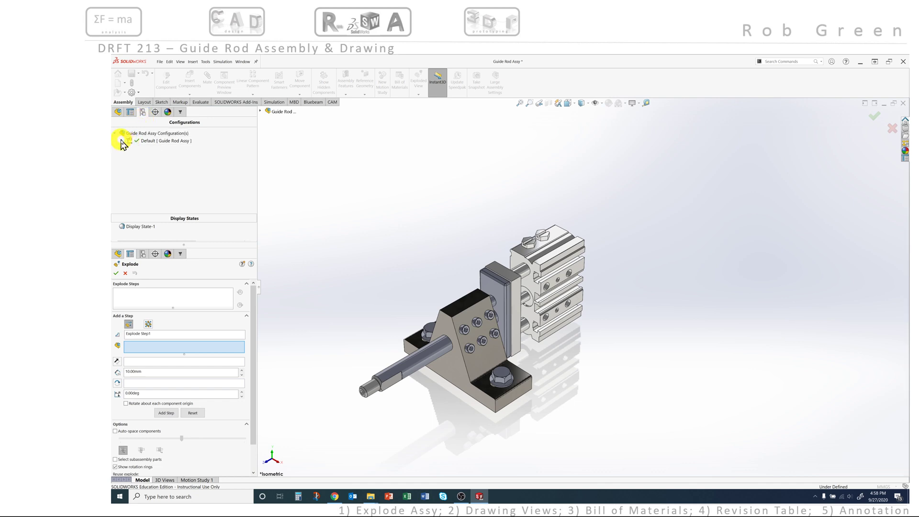
left_click(122, 141)
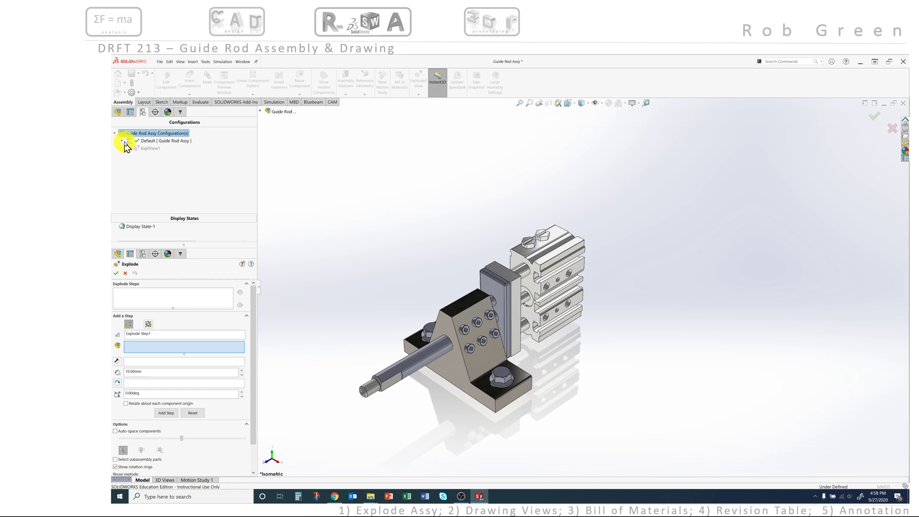
left_click(130, 114)
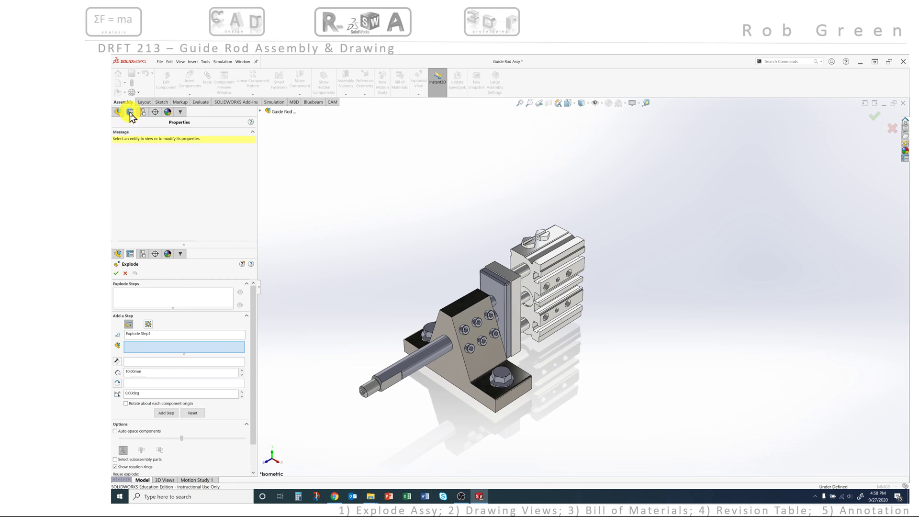
left_click_drag(207, 245, 210, 148)
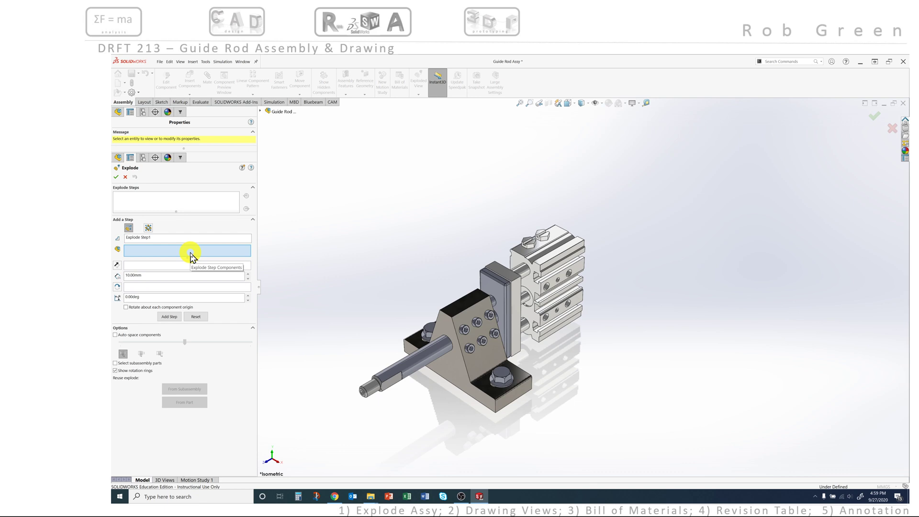
left_click(115, 363)
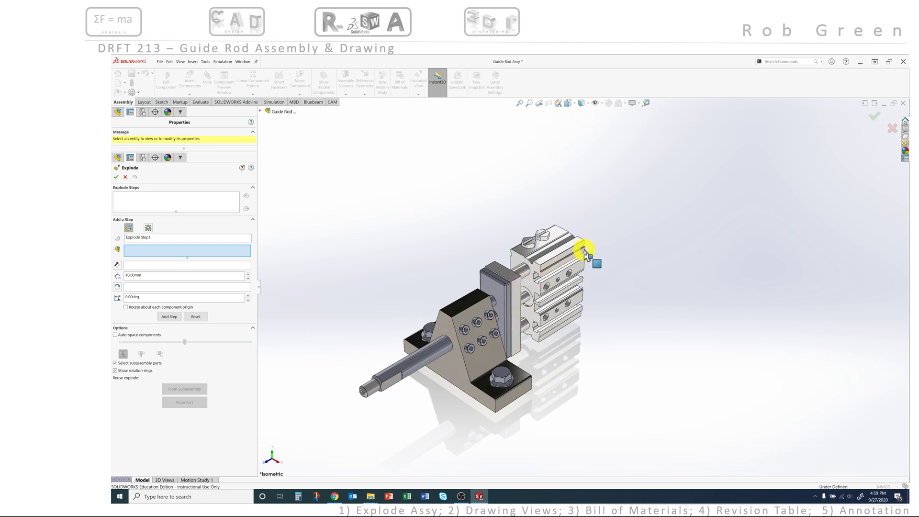
Select the rod, plate, both pneumatic cylinder parts, two 4 mm cap screws and flat head screw as the components of the first explode step
left_click(407, 371)
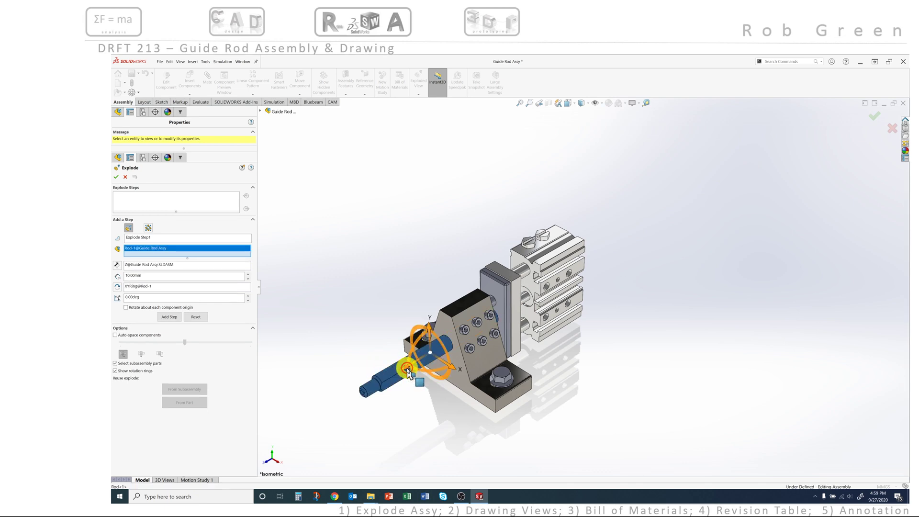
left_click(500, 294)
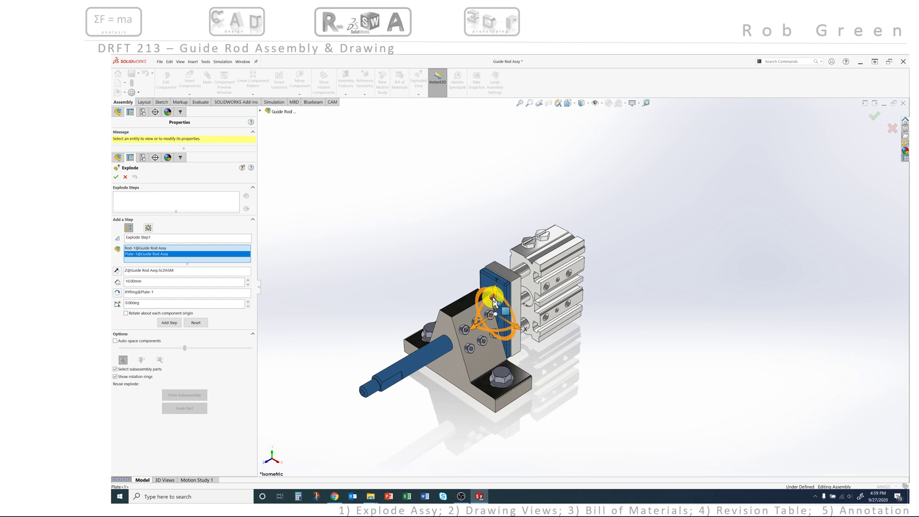
left_click(516, 273)
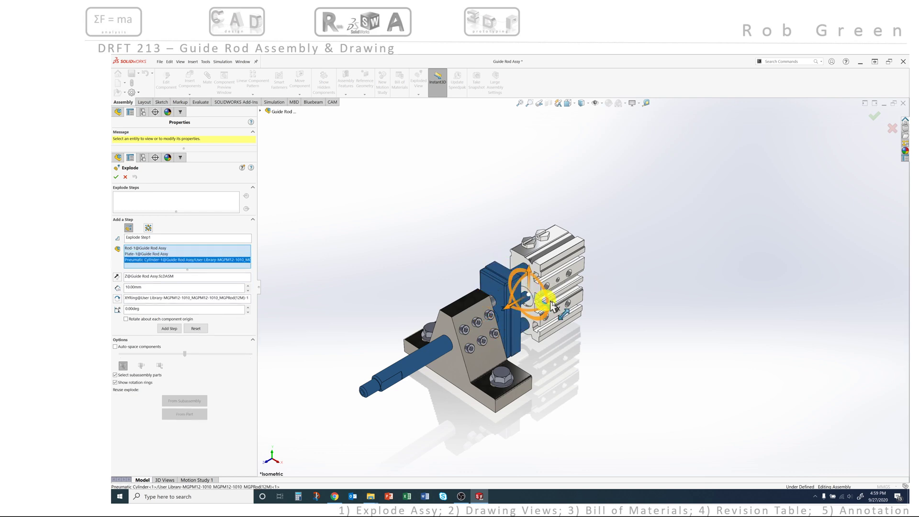
left_click(563, 247)
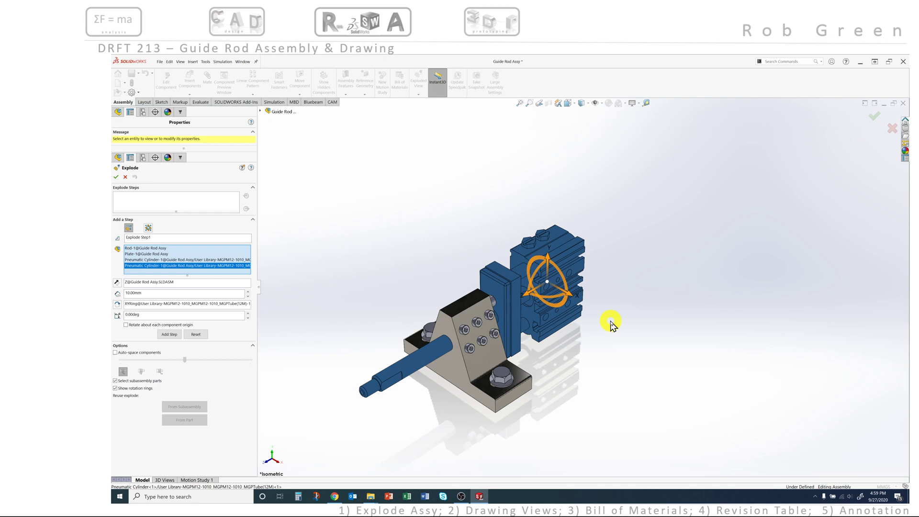
middle_click_drag(611, 325, 577, 312)
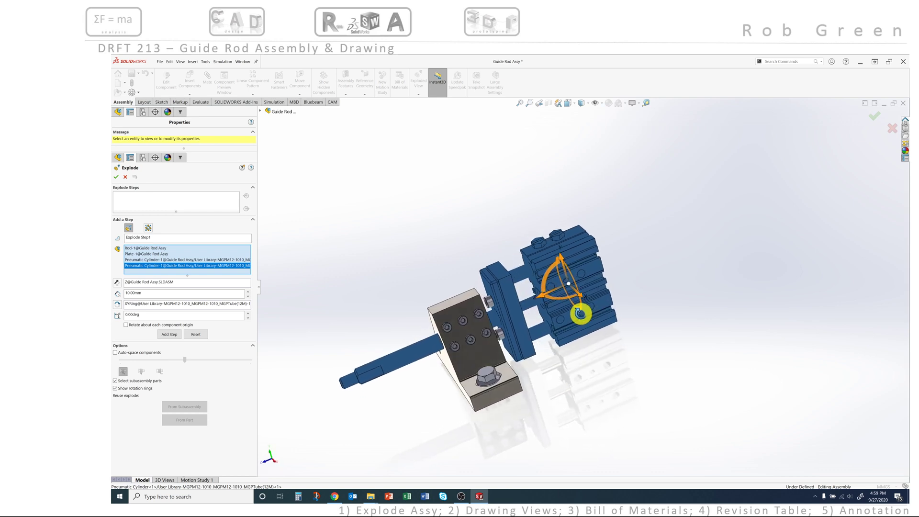
left_click(489, 301)
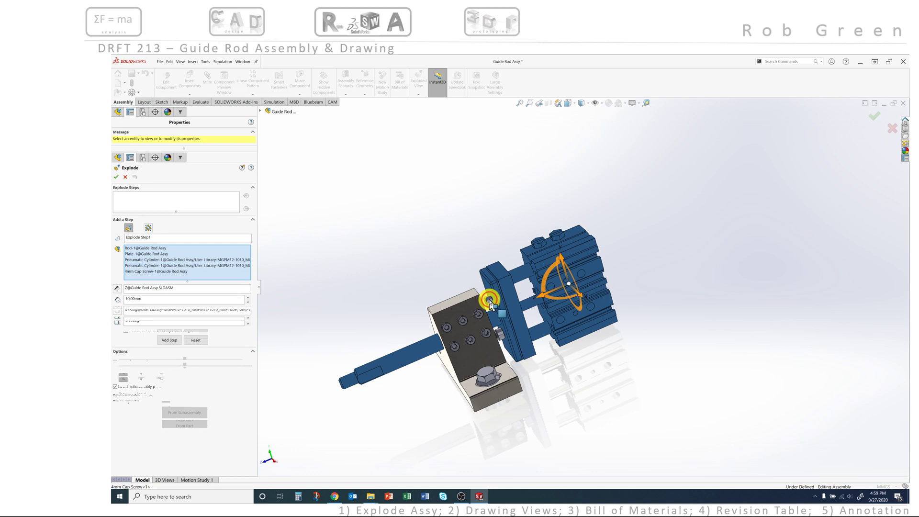
left_click(499, 332)
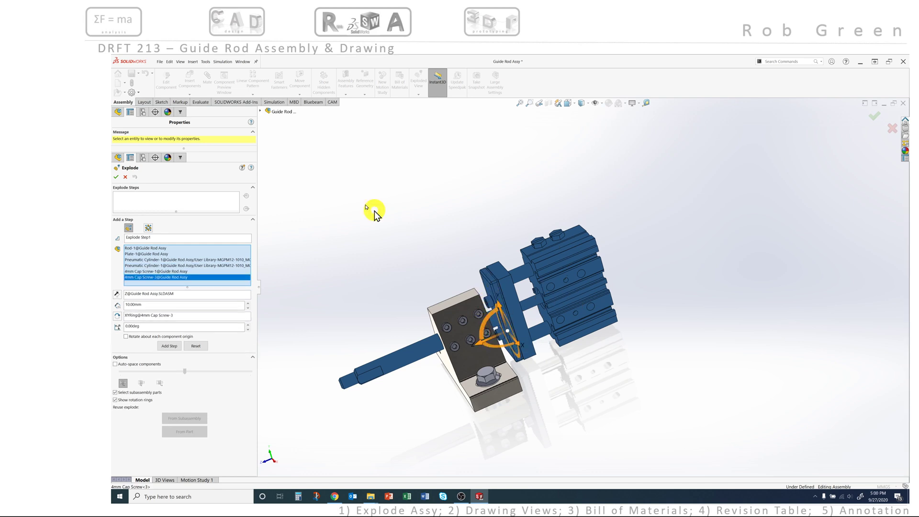
left_click(260, 112)
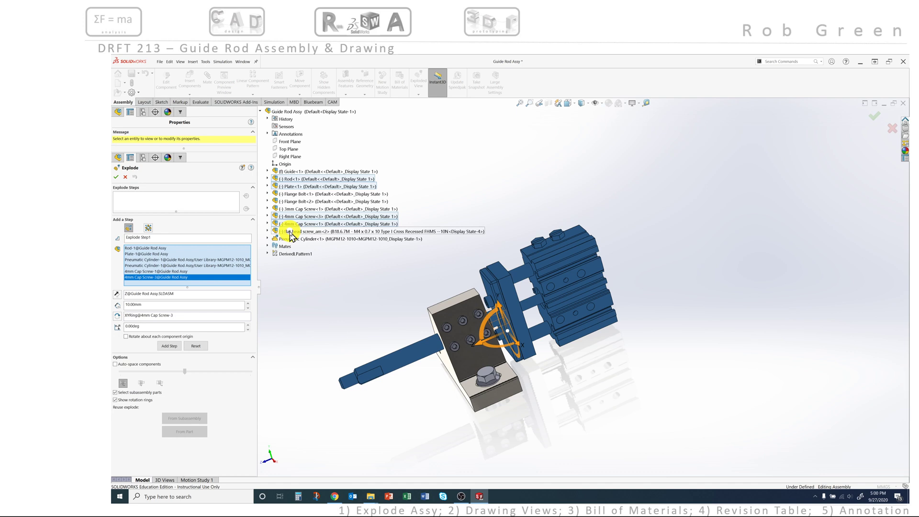
left_click(290, 231)
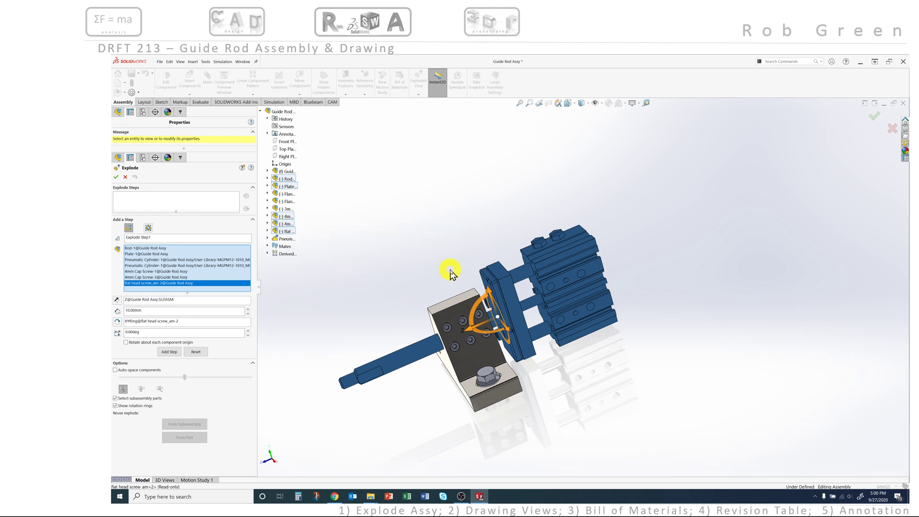
From the isometric view, explode the selected components about 136 mm along Z, away from the guide, and complete the step
key("space")
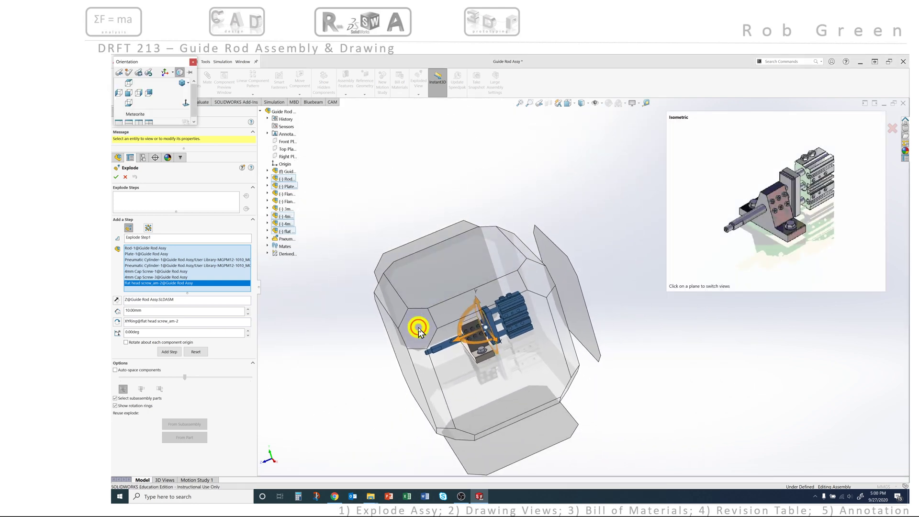
key("ctrl+7")
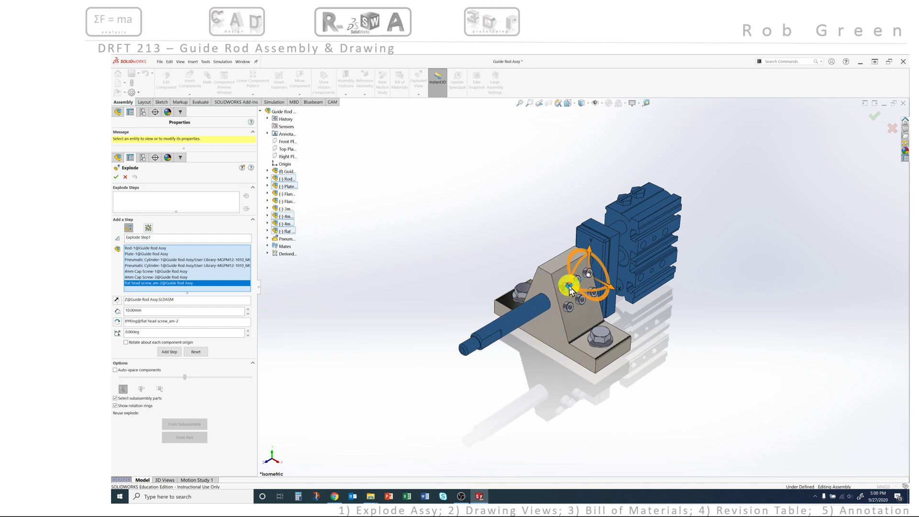
left_click_drag(569, 286, 612, 290)
left_click_drag(566, 288, 798, 182)
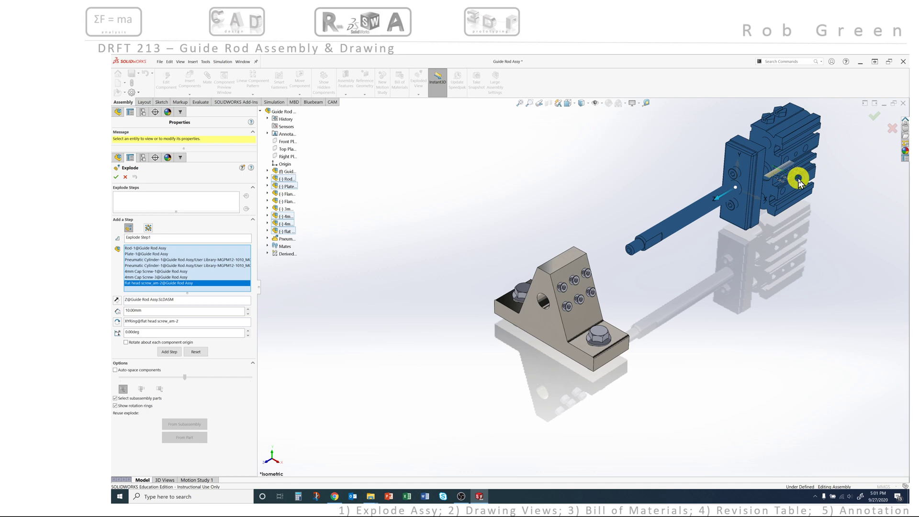
left_click_drag(798, 182, 794, 175)
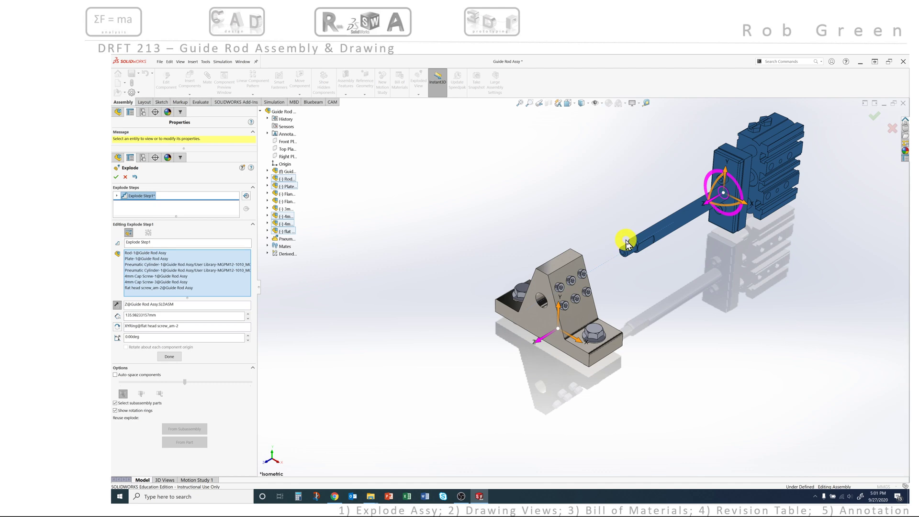
left_click(165, 358)
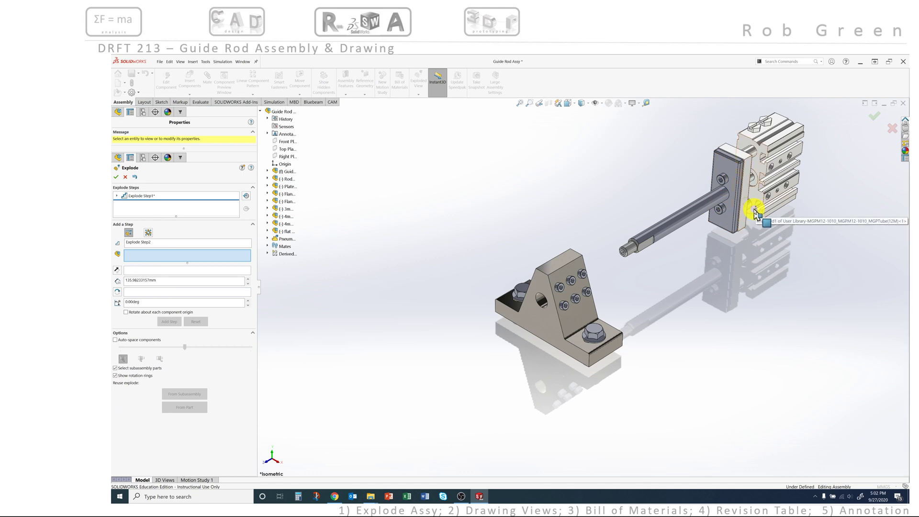
Explode both flange bolts about 91.5 mm upward along Y from the guide's base and complete the step
middle_click_drag(753, 213, 637, 268, "ctrl")
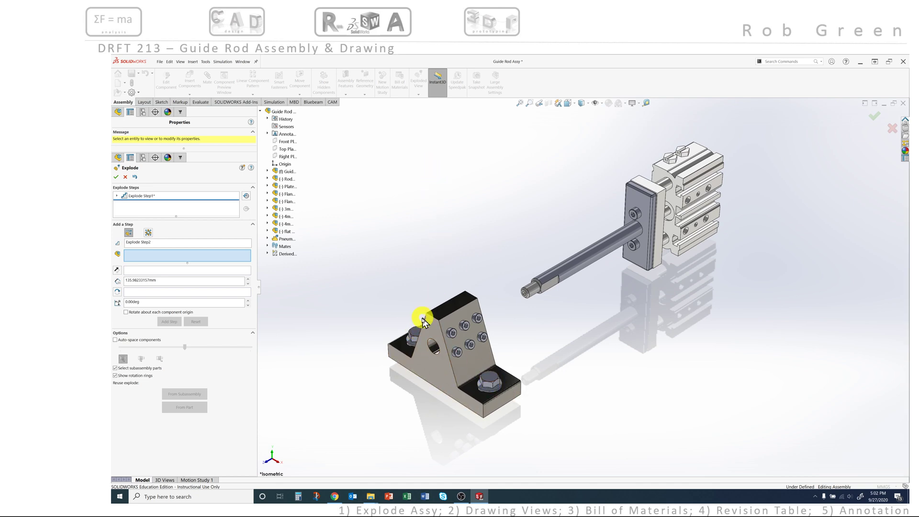
left_click(417, 334)
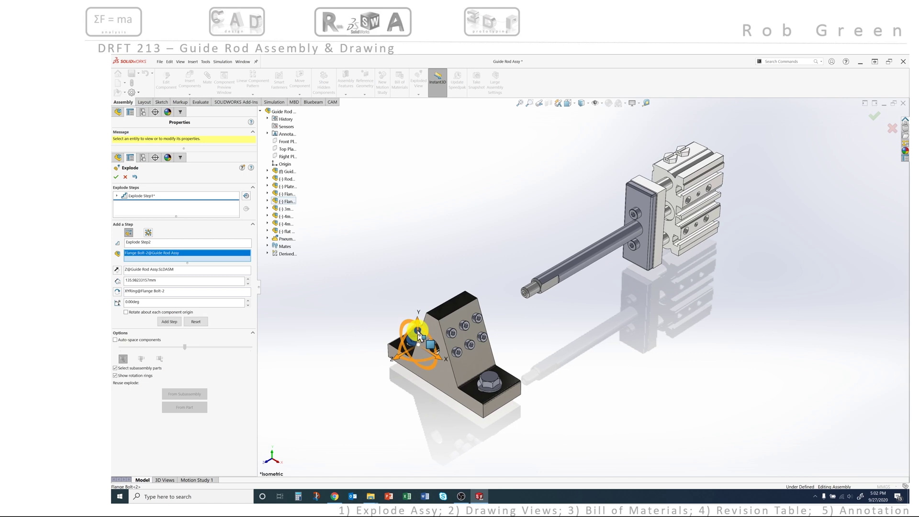
left_click(489, 380)
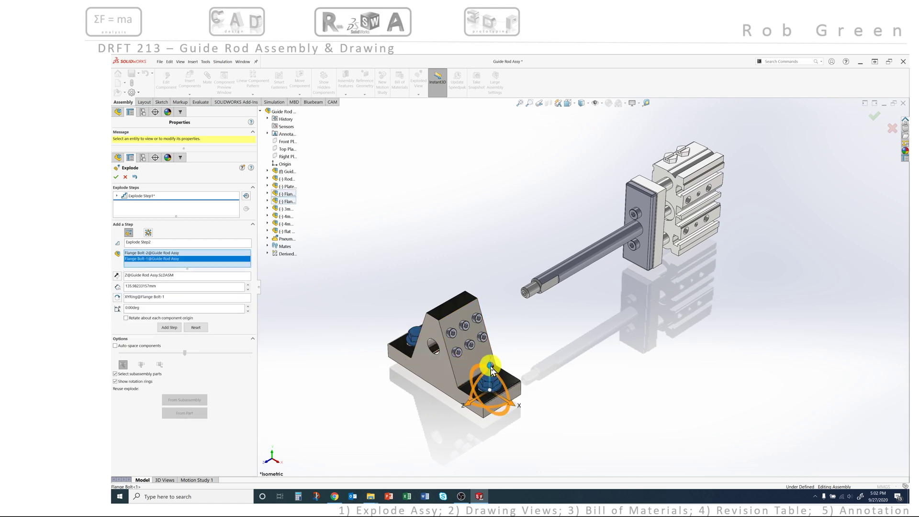
left_click_drag(489, 380, 498, 227)
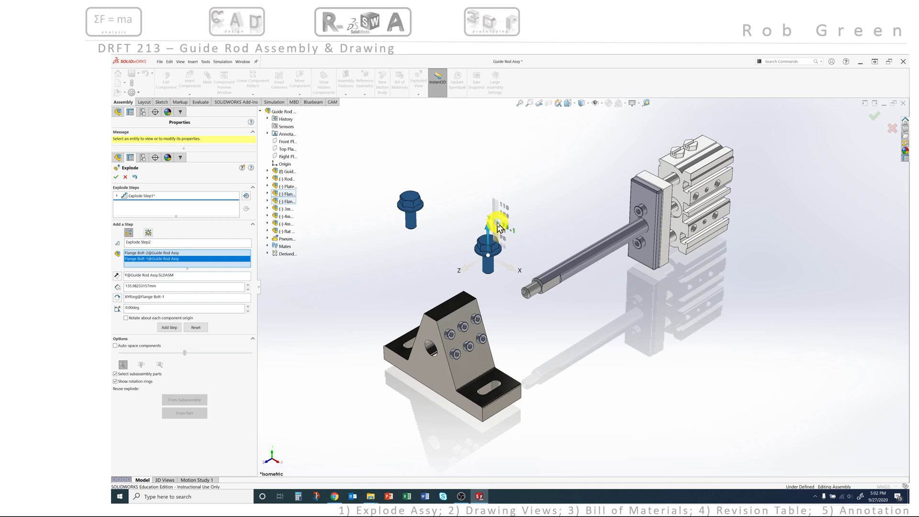
left_click_drag(498, 227, 497, 227)
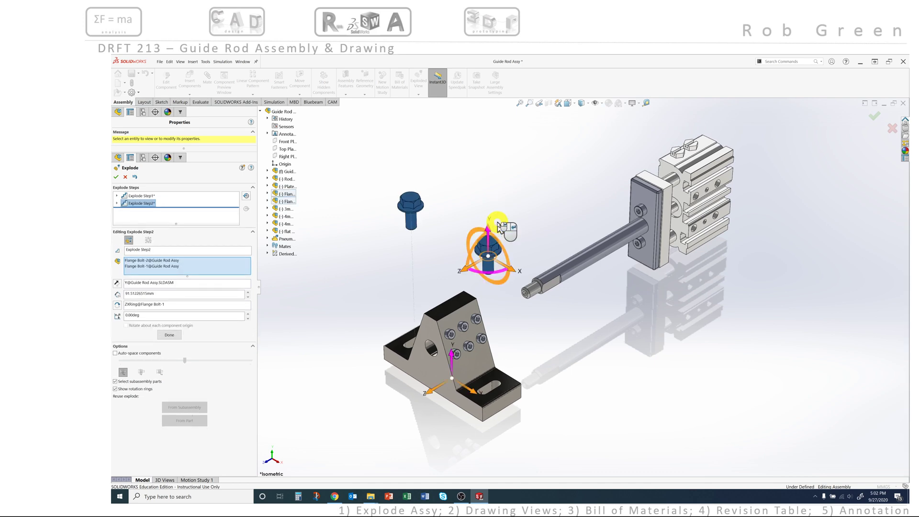
left_click(170, 335)
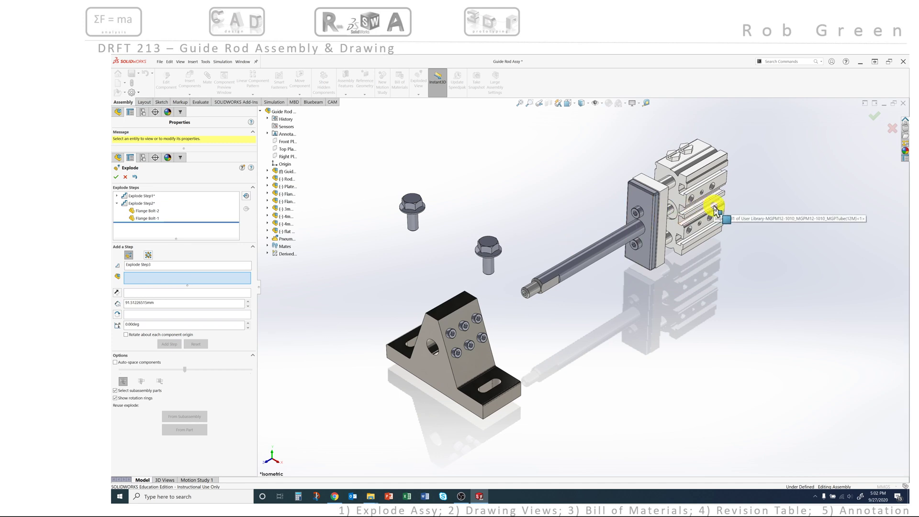
Explode the two 4 mm cap screws about 39.7 mm along Z out of the plate toward the guide
left_click(641, 217)
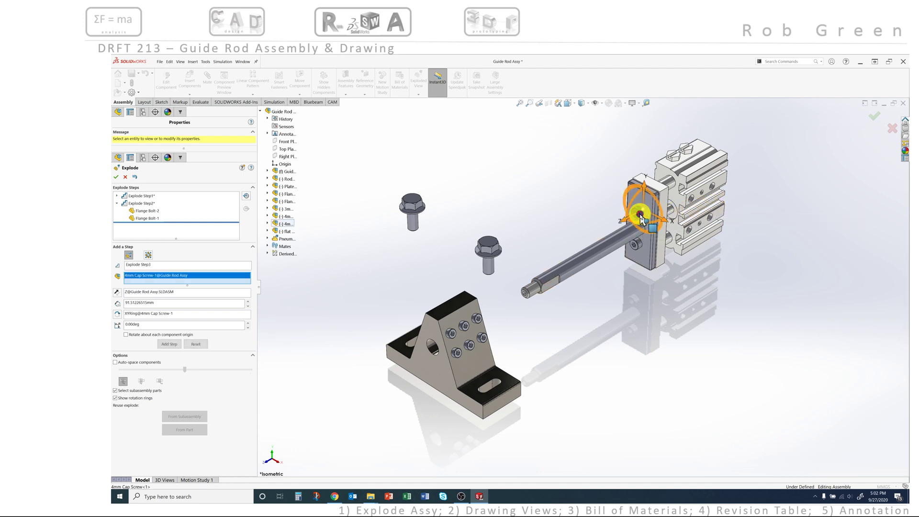
left_click(639, 250)
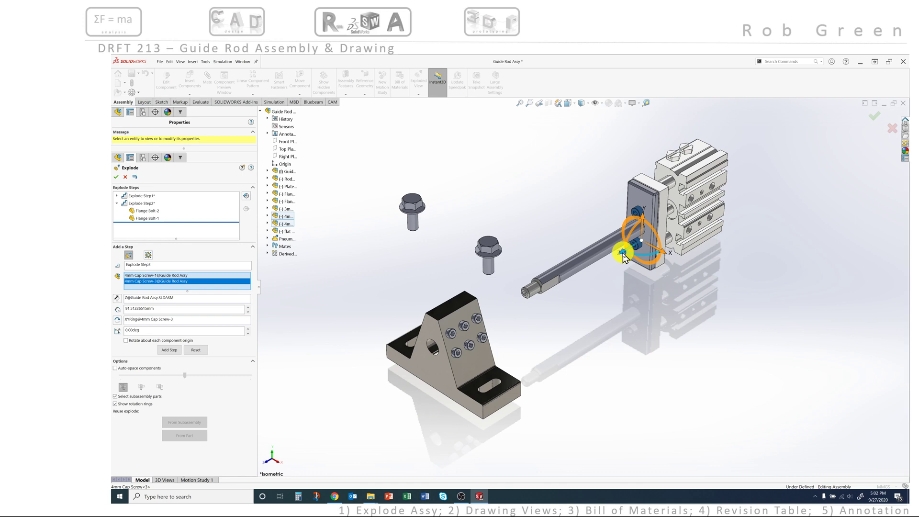
left_click_drag(624, 258, 602, 317)
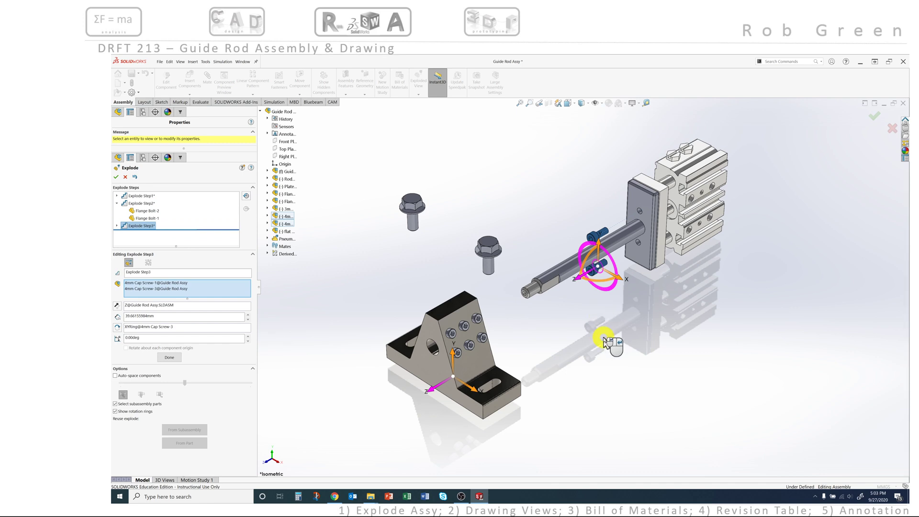
left_click(170, 357)
left_click(385, 334)
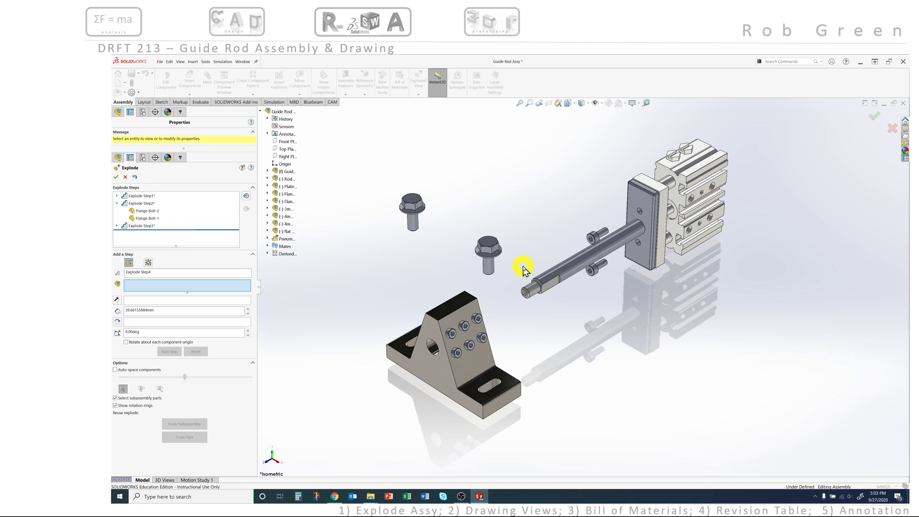
Try to add the 3 mm cap screws on the guide's sloped face to a new explode step
left_click(456, 339)
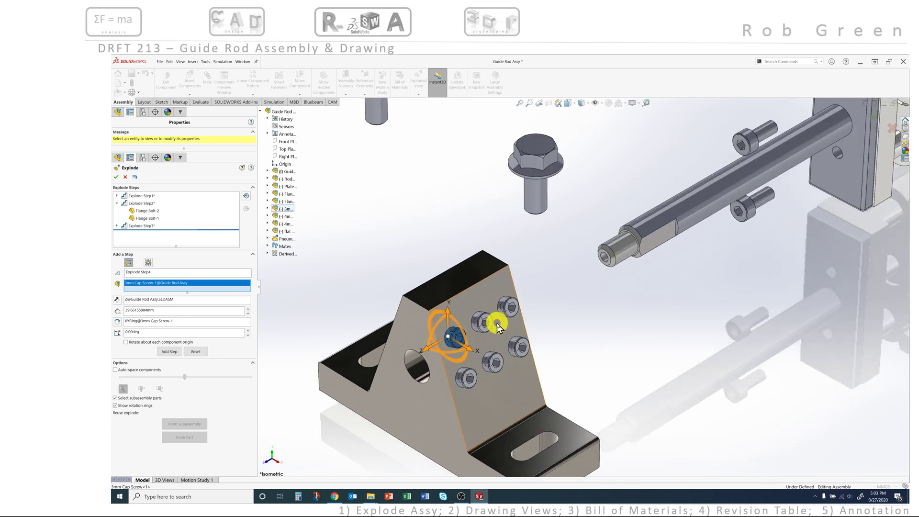
left_click(492, 326)
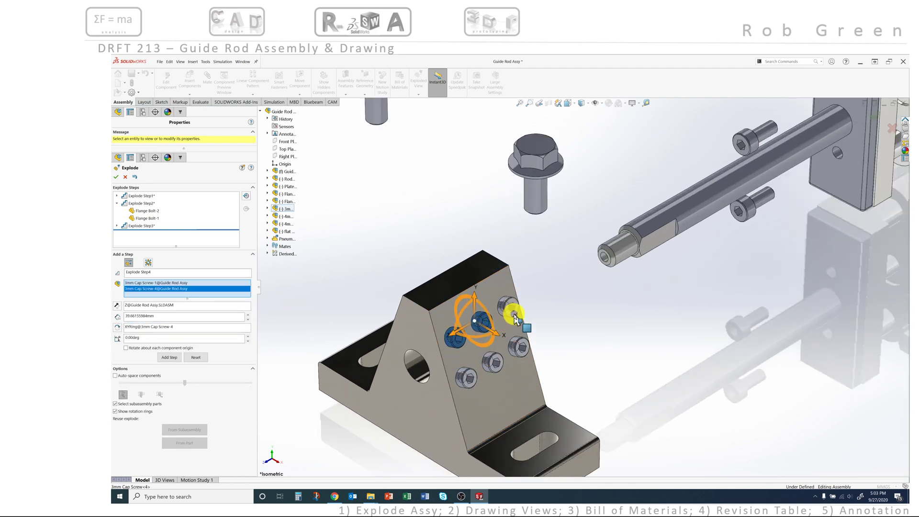
left_click(508, 307)
left_click(521, 345)
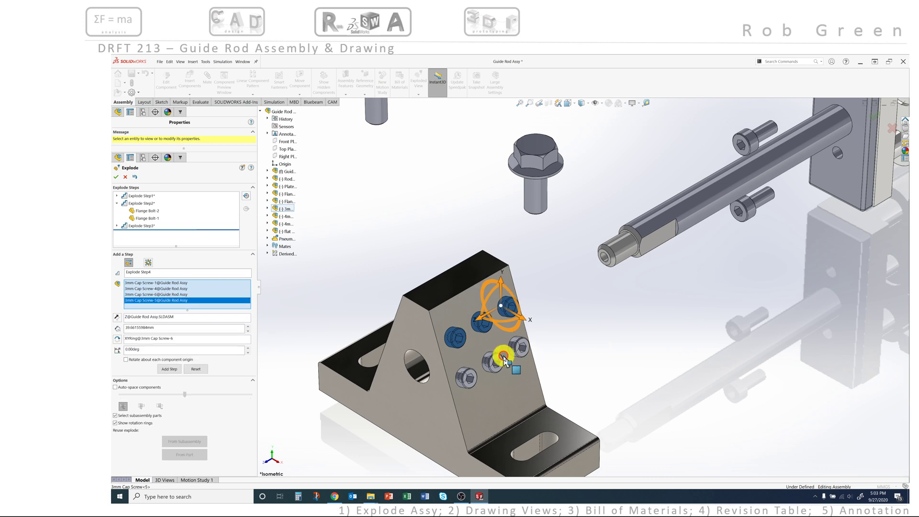
left_click_drag(500, 365, 492, 368)
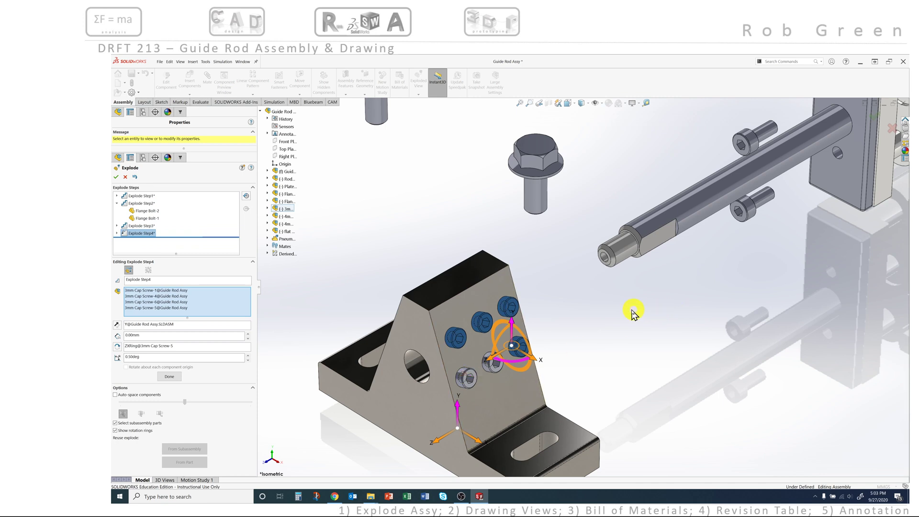
Delete the 3 mm cap screw explode step, undo the preceding explode steps and close the Explode command
key("Delete")
key("ctrl+z")
key("ctrl+z")
key("ctrl+z")
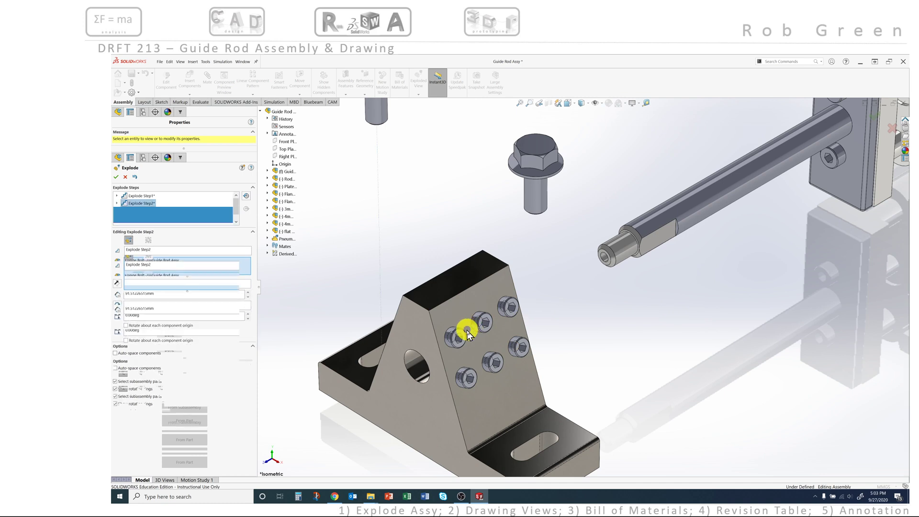
key("Return")
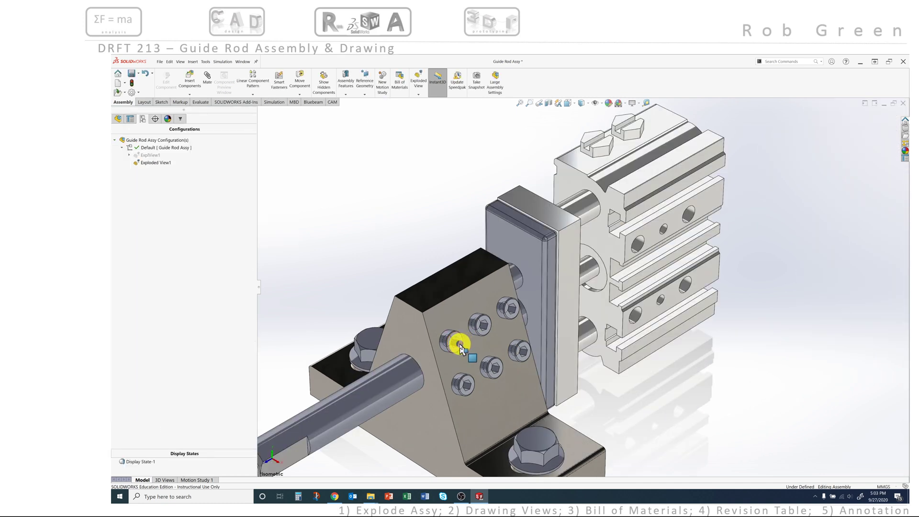
Select the upper row of three 3 mm cap screws on the guide's sloped face
left_click(461, 344)
left_click(483, 326, "ctrl")
left_click(510, 316, "ctrl")
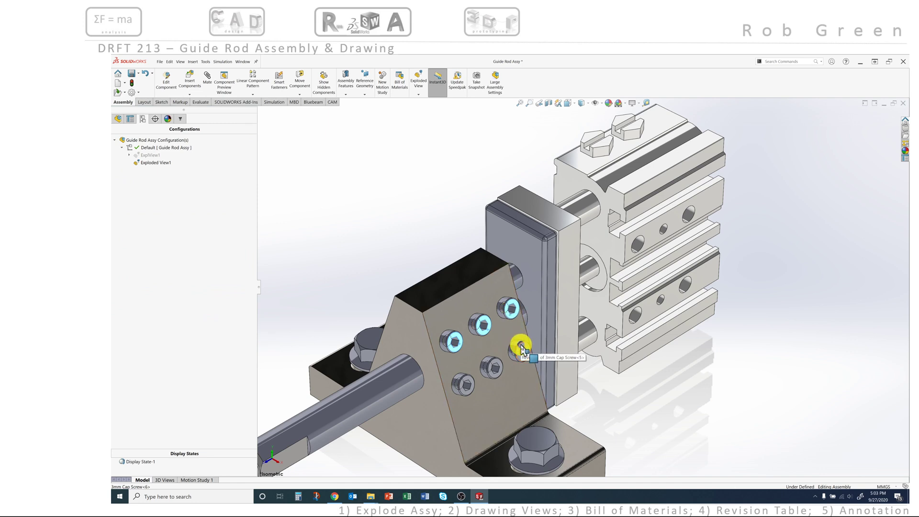
scroll(520, 347, "up", 4)
scroll(523, 335, "down", 2)
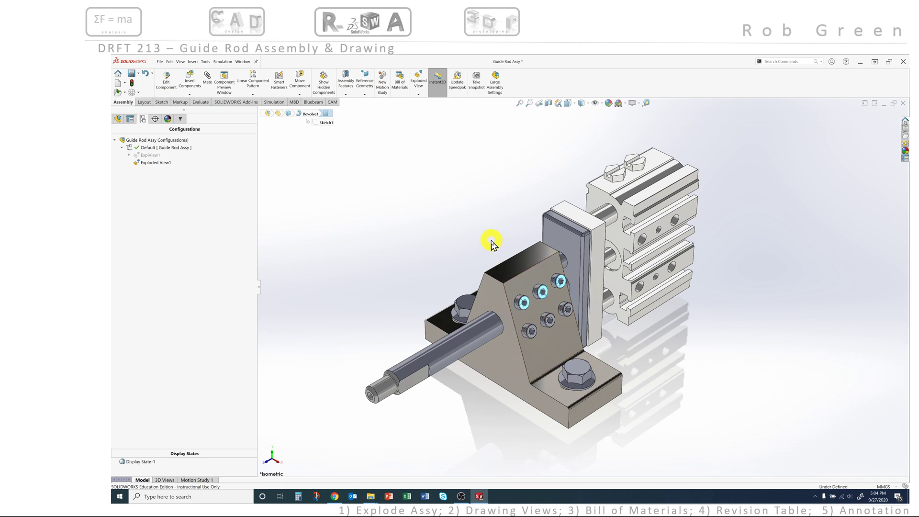
left_click(528, 306, "ctrl")
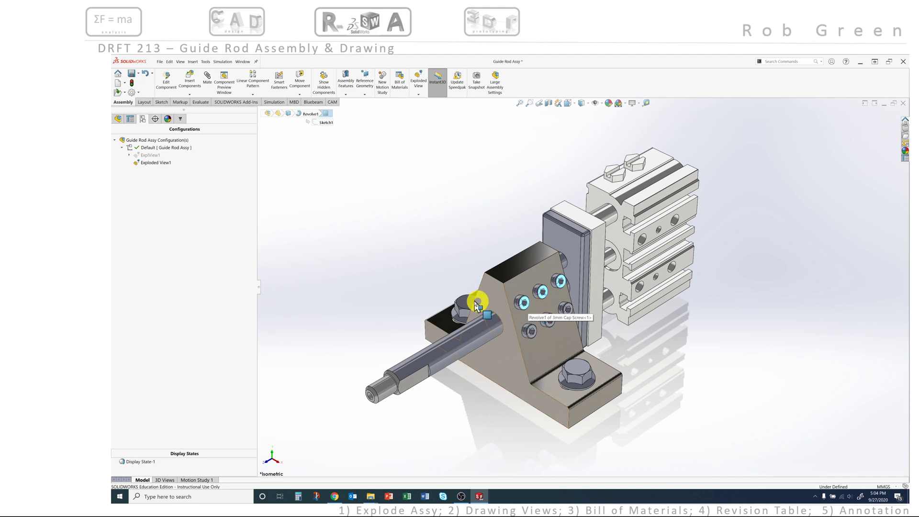